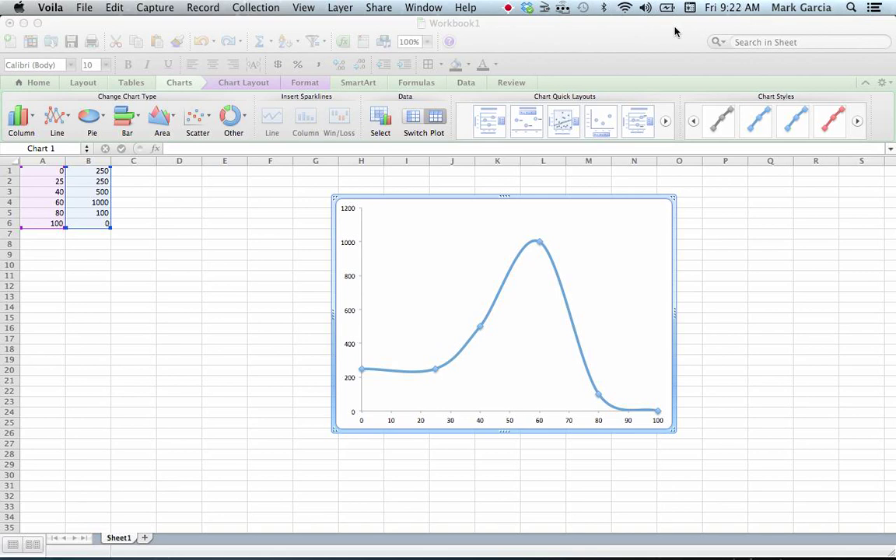
- Add the title 'Temperature (C)' below the Excel chart's horizontal axis
{"action": "left_click", "coordinate": [628, 202]}
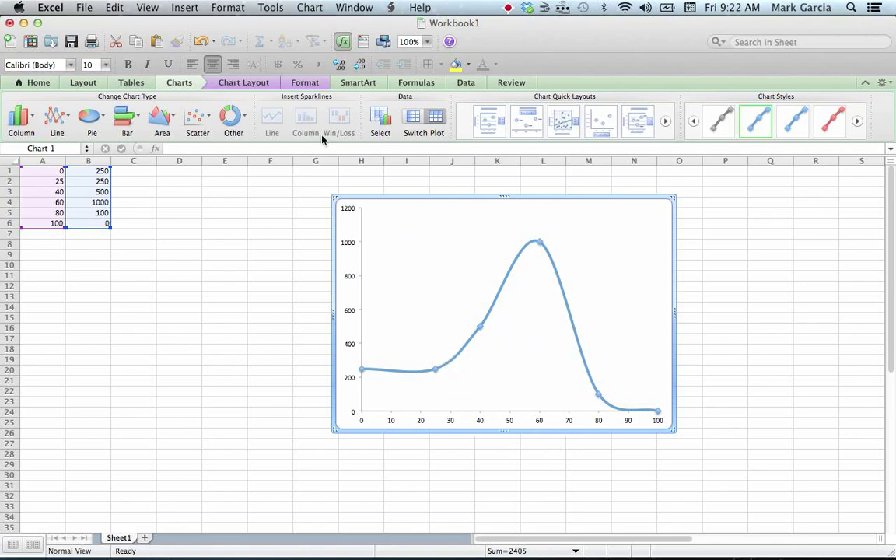
{"action": "left_click", "coordinate": [265, 83]}
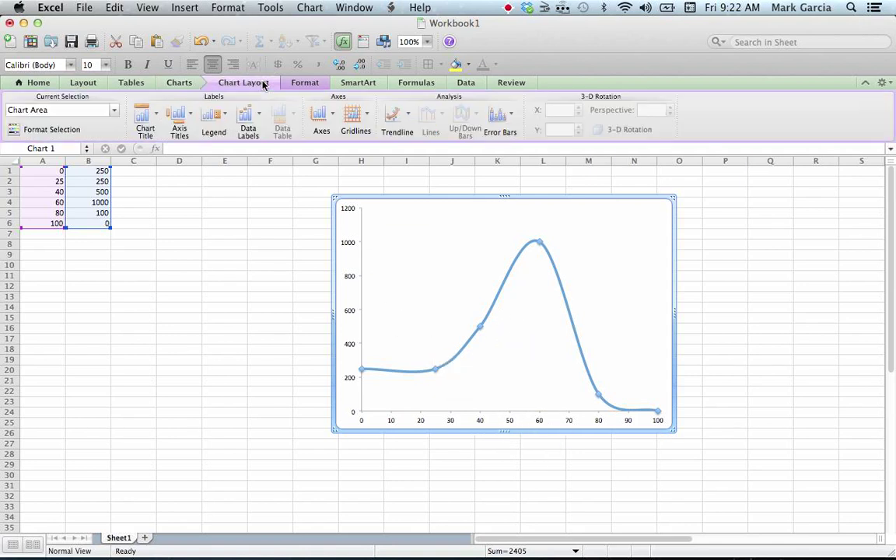
{"action": "left_click", "coordinate": [184, 127]}
{"action": "mouse_move", "coordinate": [190, 136]}
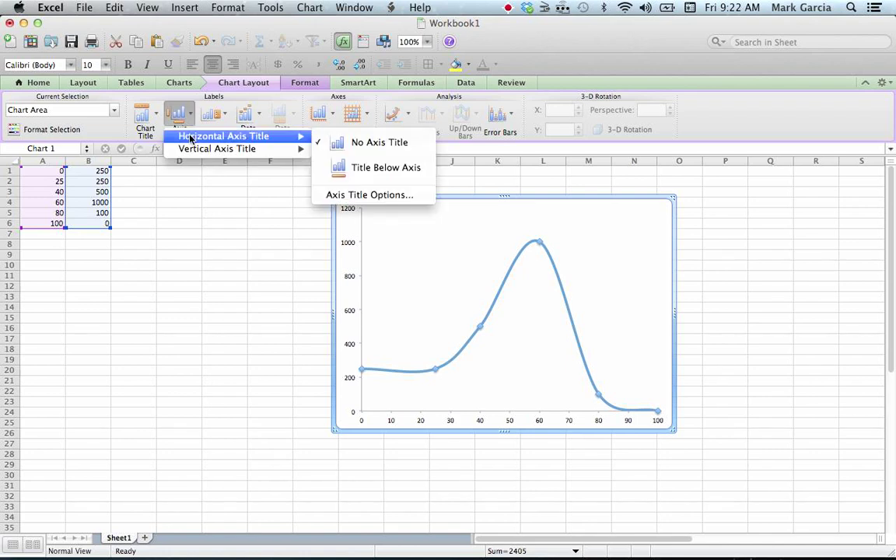
{"action": "left_click", "coordinate": [370, 168]}
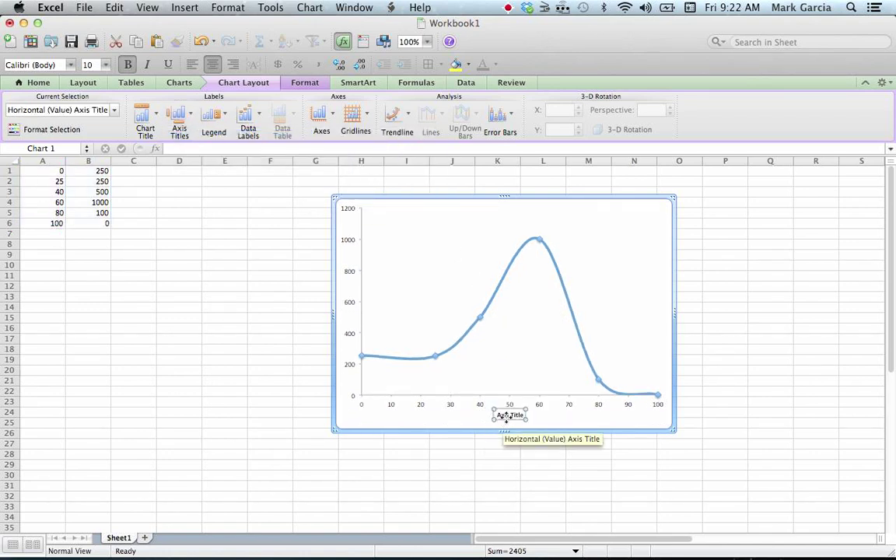
{"action": "triple_click", "coordinate": [506, 416]}
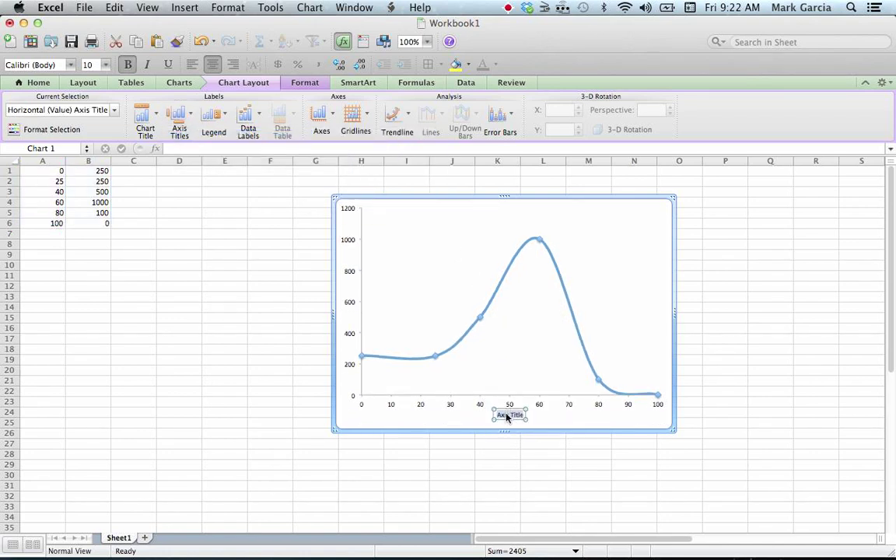
{"action": "type", "text": "Temperature ("}
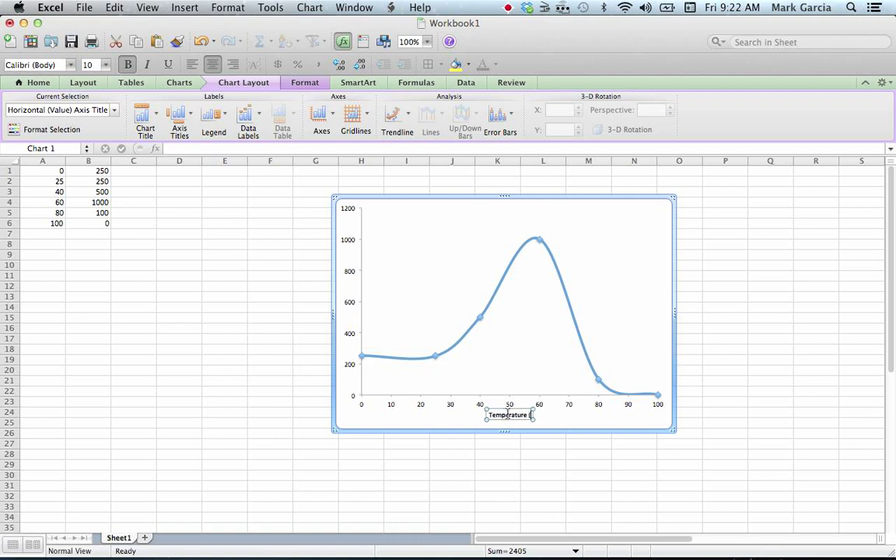
{"action": "type", "text": "C)"}
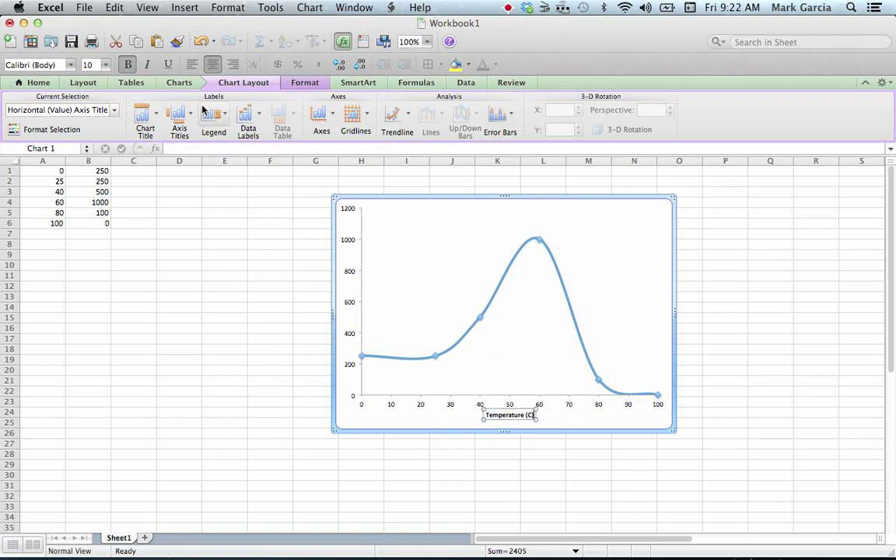
{"action": "left_click", "coordinate": [179, 119]}
- Add a rotated vertical axis title reading 'Glucose (mg/dL)'
{"action": "mouse_move", "coordinate": [249, 149]}
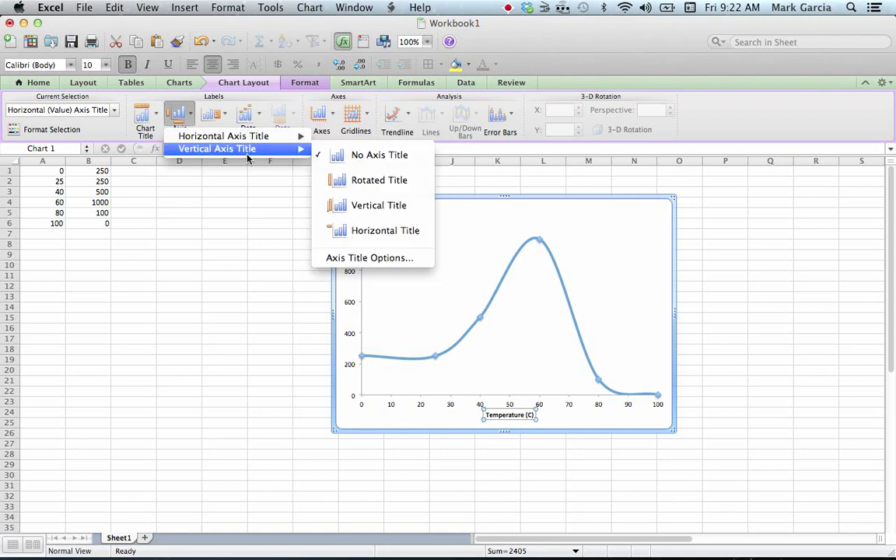
{"action": "left_click", "coordinate": [357, 180]}
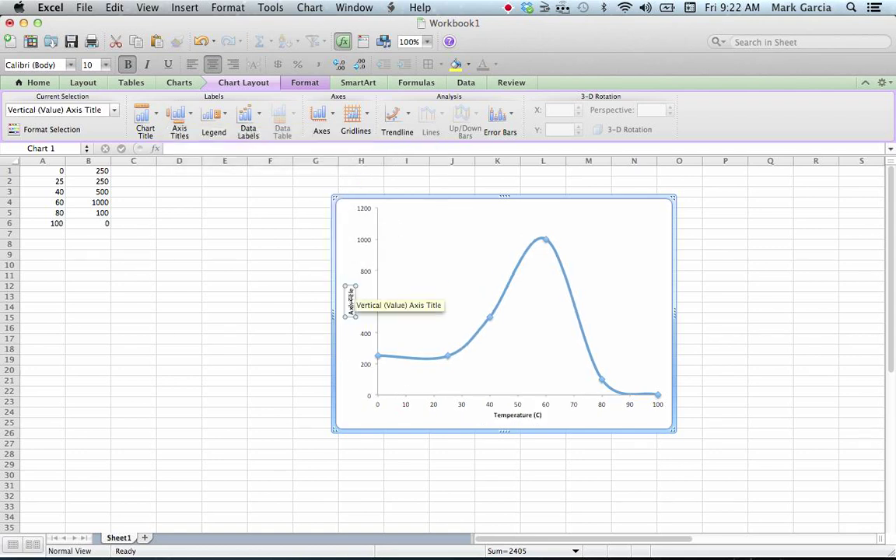
{"action": "double_click", "coordinate": [351, 305]}
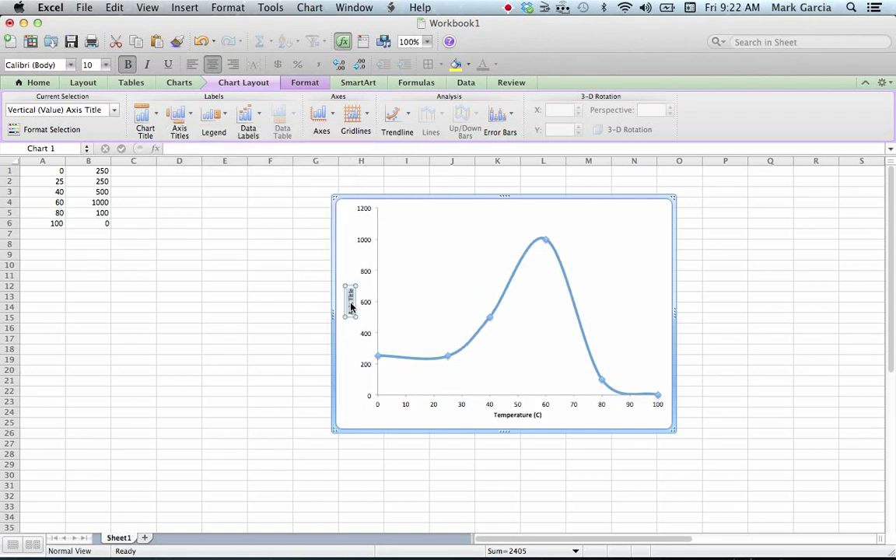
{"action": "type", "text": "Glucose (mg/dL)"}
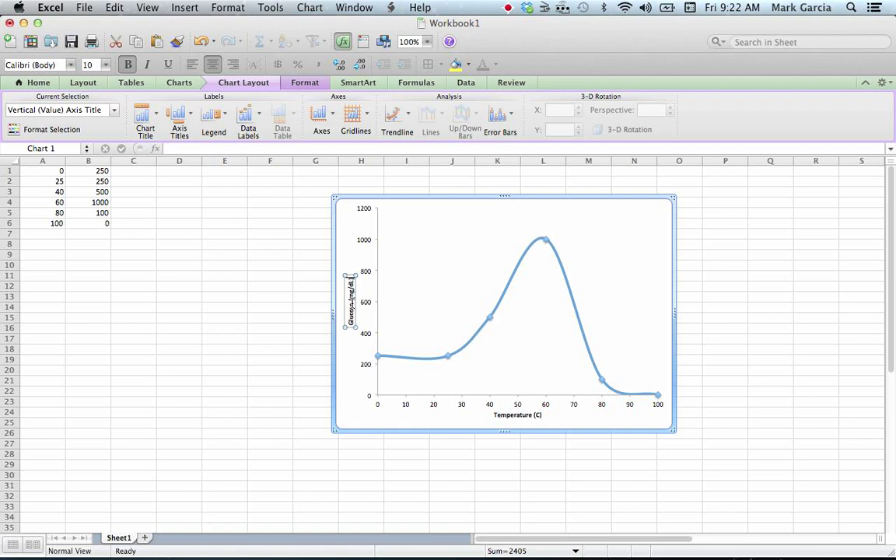
- Reselect the finished chart and copy it
{"action": "left_click", "coordinate": [679, 346]}
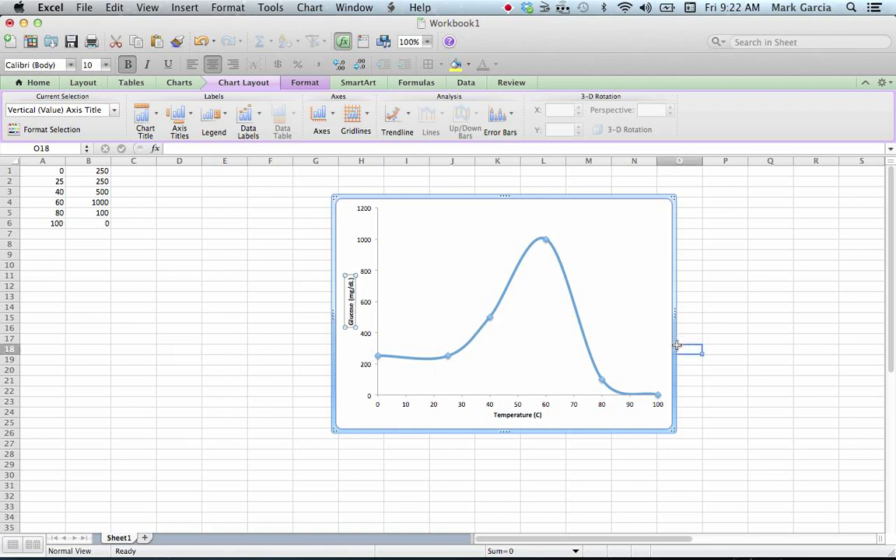
{"action": "left_click", "coordinate": [672, 312]}
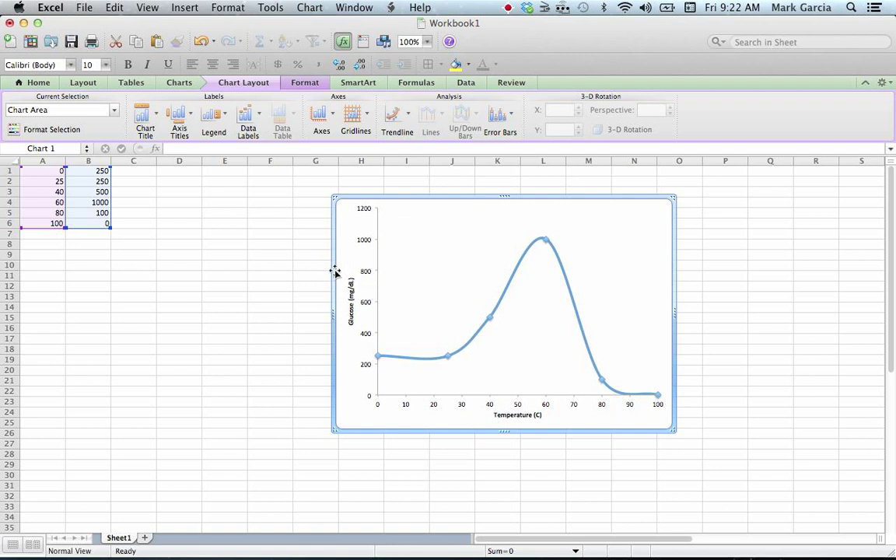
{"action": "key", "text": "super+c"}
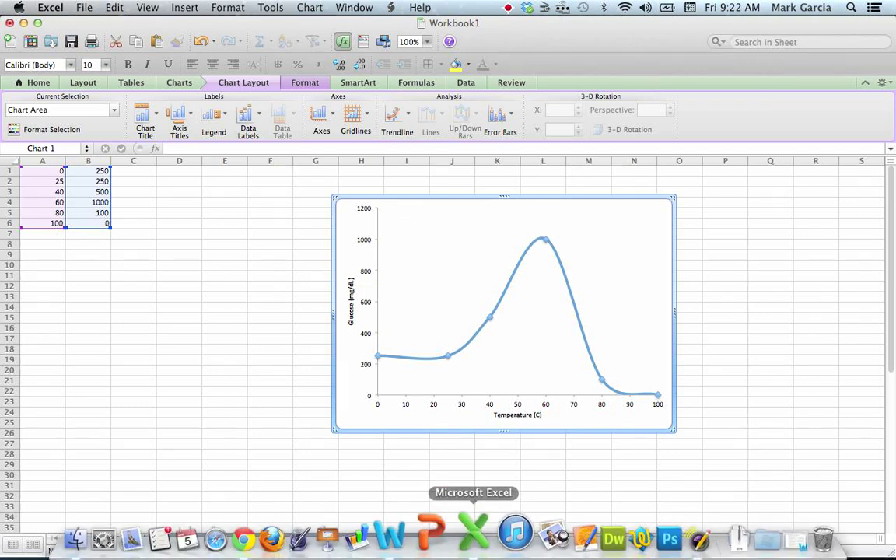
- In Word, paste the chart into a new paragraph after the first example paragraph
{"action": "left_click", "coordinate": [408, 536]}
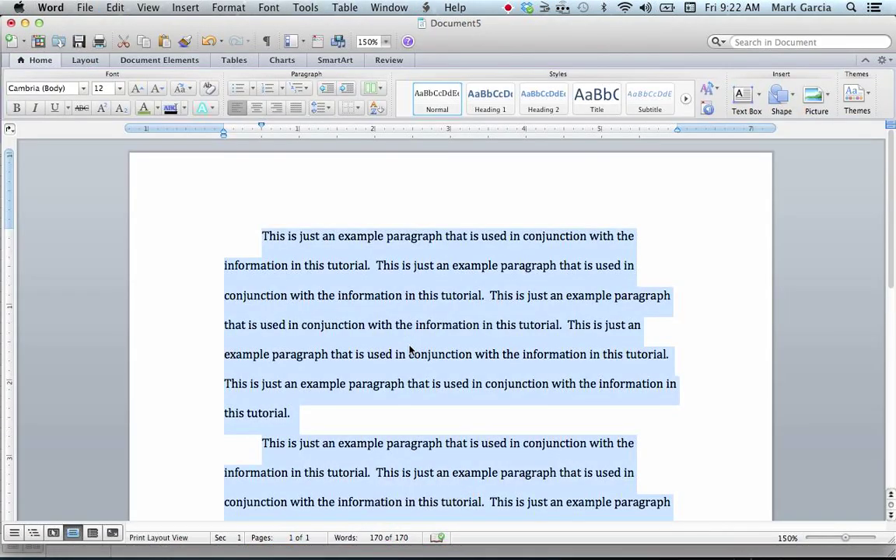
{"action": "left_click", "coordinate": [322, 416]}
{"action": "scroll", "coordinate": [327, 408], "scroll_direction": "down", "scroll_amount": 2}
{"action": "scroll", "coordinate": [327, 408], "scroll_direction": "down", "scroll_amount": 5}
{"action": "scroll", "coordinate": [334, 378], "scroll_direction": "up", "scroll_amount": 3}
{"action": "scroll", "coordinate": [327, 293], "scroll_direction": "up", "scroll_amount": 1}
{"action": "key", "text": "Return"}
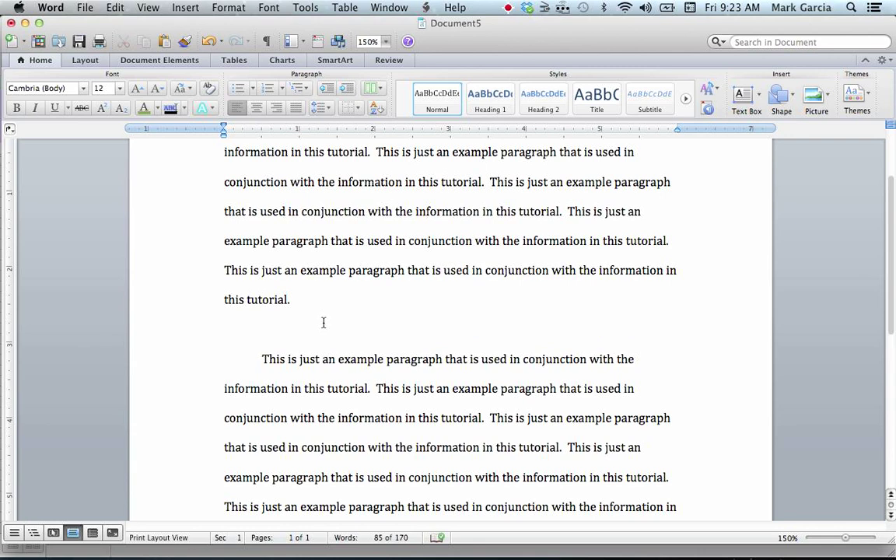
{"action": "key", "text": "super+v"}
{"action": "scroll", "coordinate": [545, 298], "scroll_direction": "up", "scroll_amount": 2}
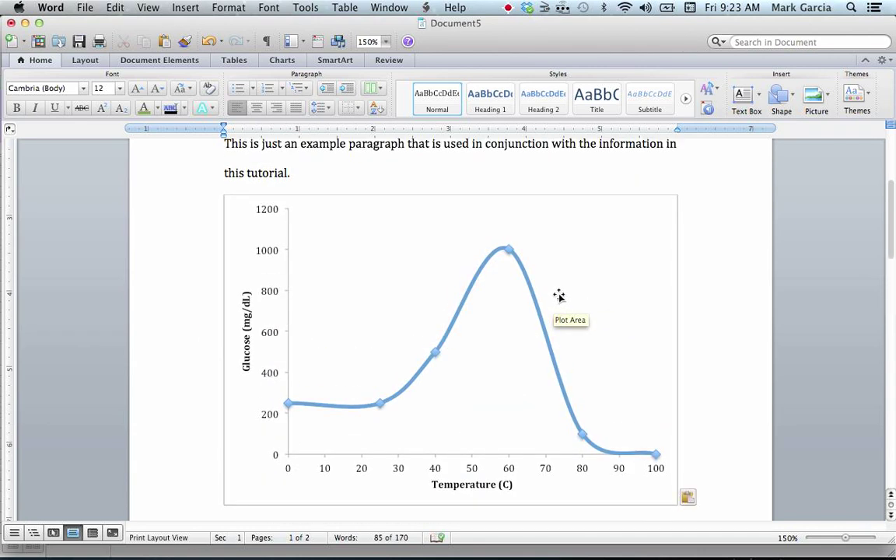
{"action": "mouse_move", "coordinate": [846, 542]}
{"action": "left_mouse_down"}
{"action": "mouse_move", "coordinate": [829, 542]}
{"action": "mouse_move", "coordinate": [842, 538]}
{"action": "left_mouse_up"}
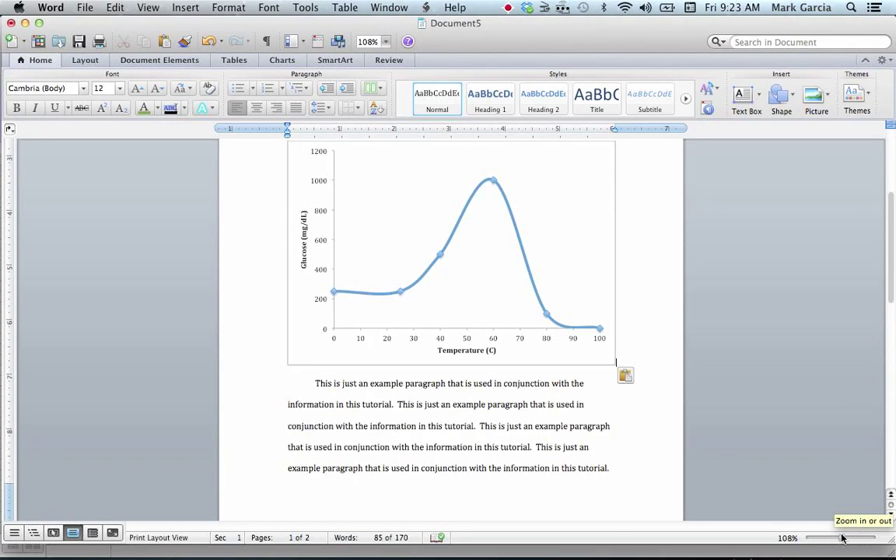
- Shrink the pasted chart to a smaller size
{"action": "scroll", "coordinate": [615, 440], "scroll_direction": "up", "scroll_amount": 3}
{"action": "left_click", "coordinate": [546, 250]}
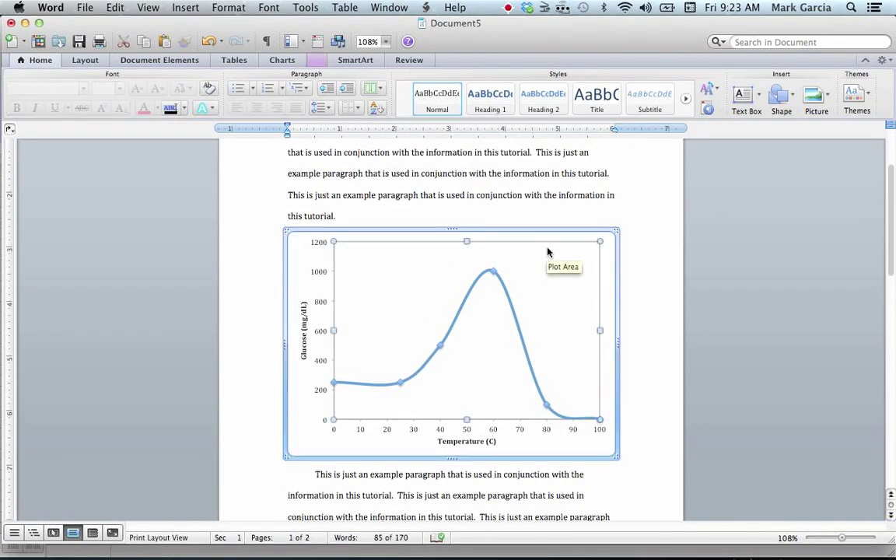
{"action": "left_click", "coordinate": [497, 213]}
{"action": "left_click", "coordinate": [611, 234]}
{"action": "left_click_drag", "start_coordinate": [617, 230], "coordinate": [554, 266]}
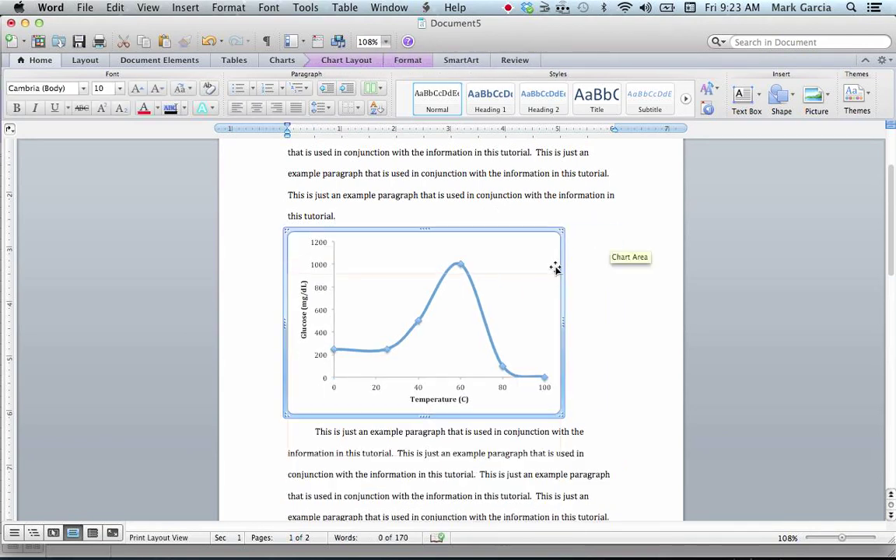
- Move the chart inline to just after 'this tutorial.' in the first paragraph
{"action": "left_click", "coordinate": [529, 233]}
{"action": "left_click", "coordinate": [530, 231]}
{"action": "left_click", "coordinate": [528, 237]}
{"action": "left_click", "coordinate": [532, 229]}
{"action": "left_click_drag", "start_coordinate": [532, 229], "coordinate": [580, 236]}
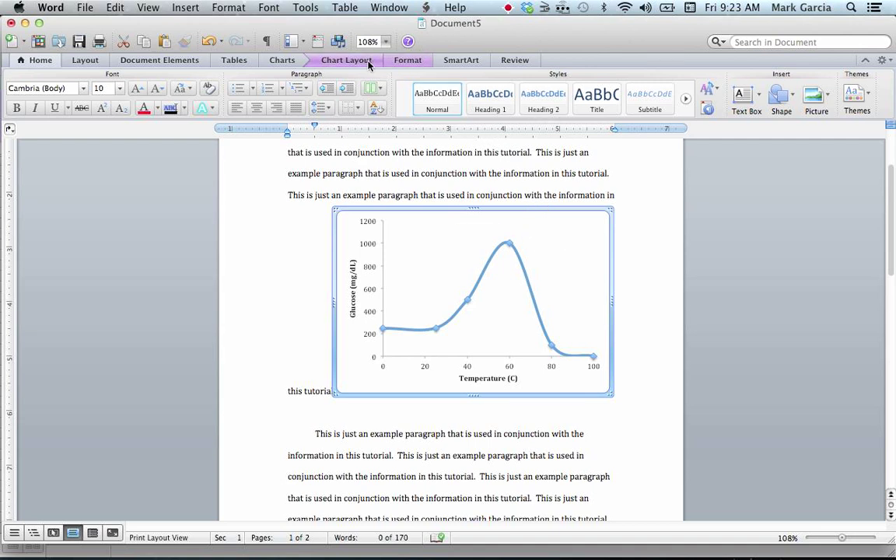
- Set the chart's wrapping to In Front of Text and drag it below the first paragraph
{"action": "left_click", "coordinate": [407, 60]}
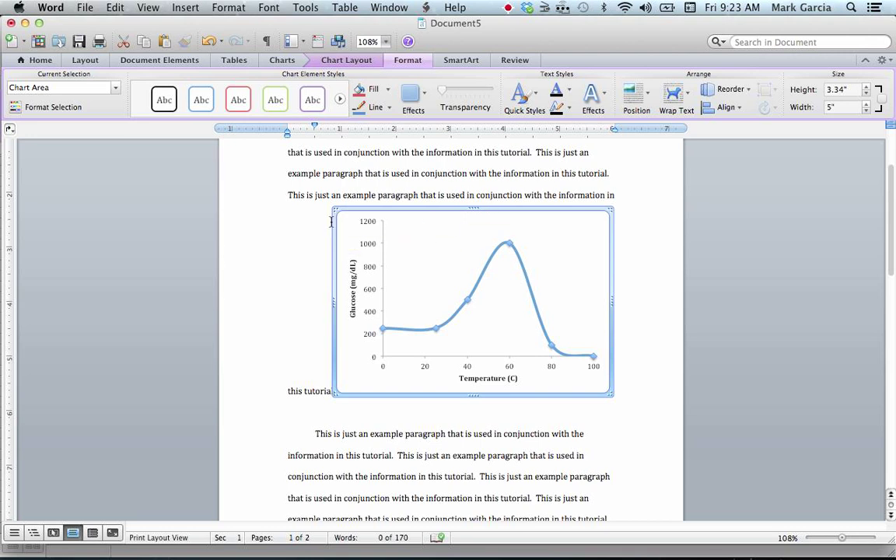
{"action": "mouse_move", "coordinate": [482, 302]}
{"action": "left_click", "coordinate": [688, 96]}
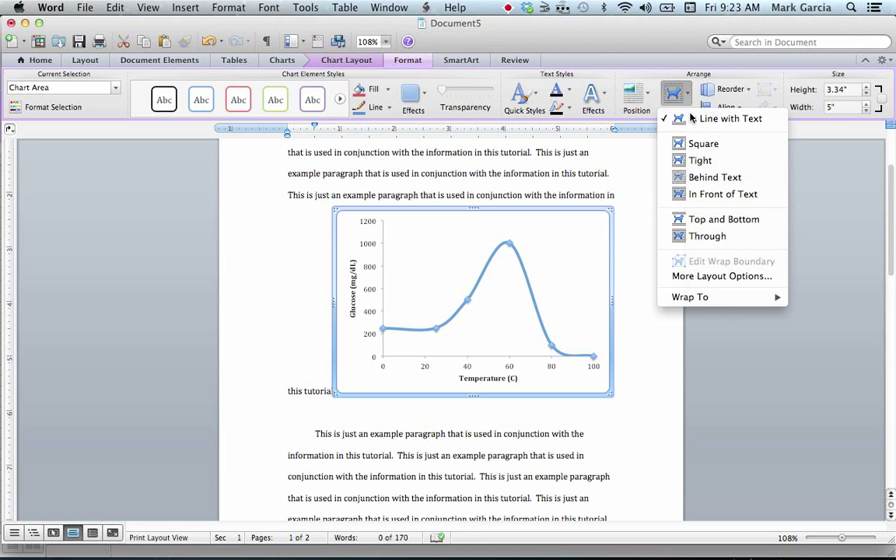
{"action": "left_click", "coordinate": [703, 196]}
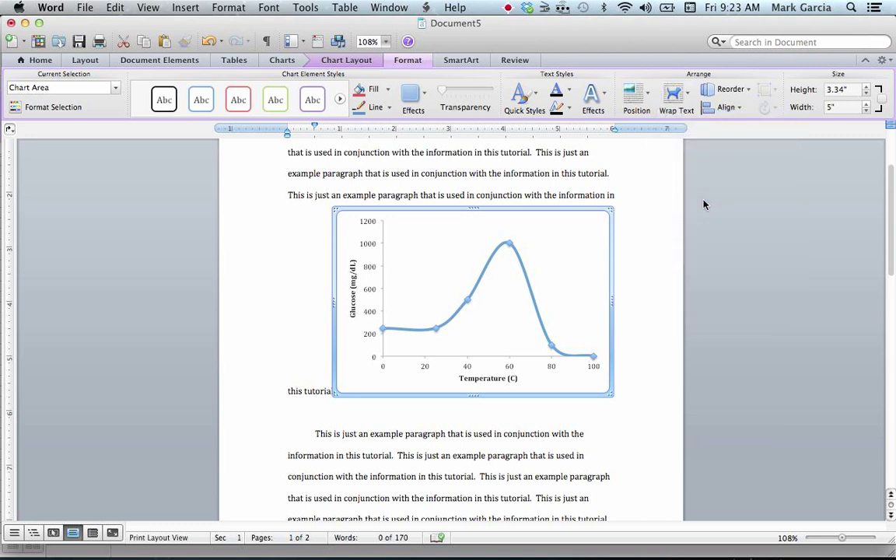
{"action": "left_click_drag", "start_coordinate": [575, 210], "coordinate": [536, 228]}
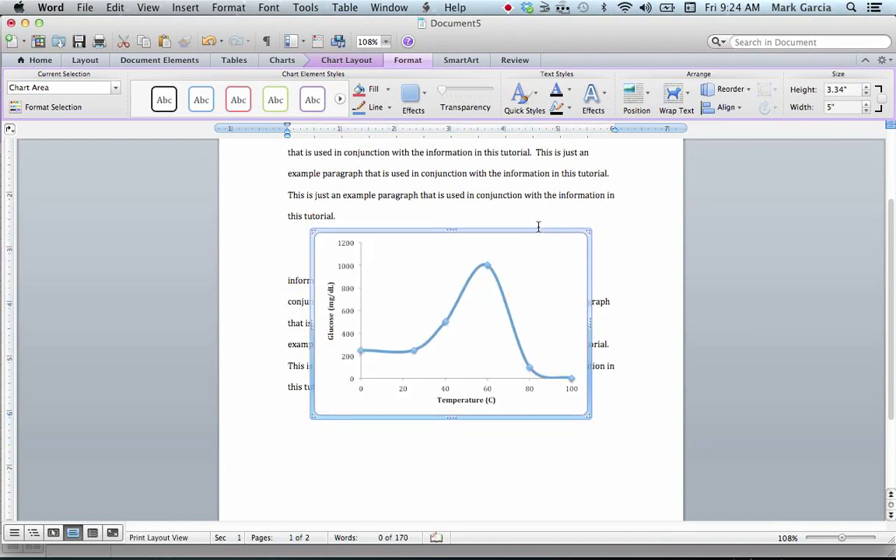
- Add blank lines above the chart and move the chart up into the gap
{"action": "left_click", "coordinate": [395, 218]}
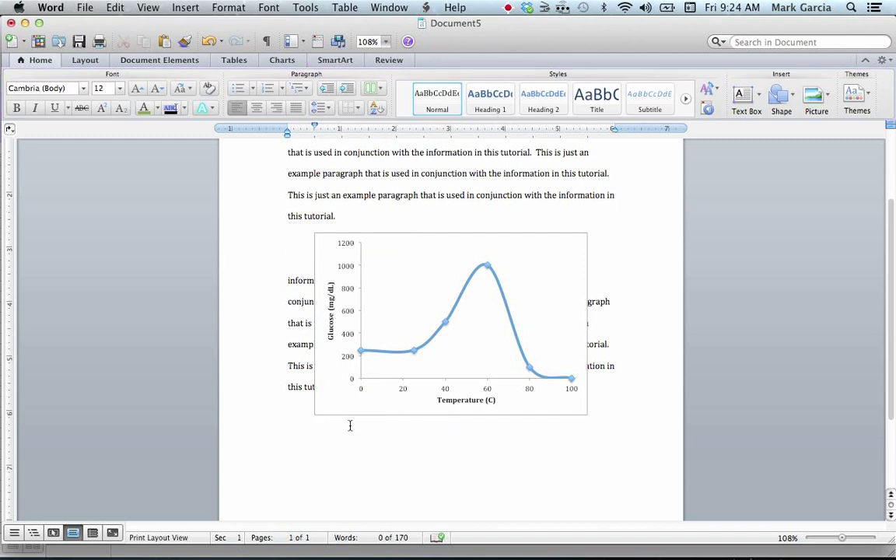
{"action": "key", "text": "Return"}
{"action": "key", "text": "Return"}
{"action": "key", "text": "Return"}
{"action": "key", "text": "Return"}
{"action": "key", "text": "Return"}
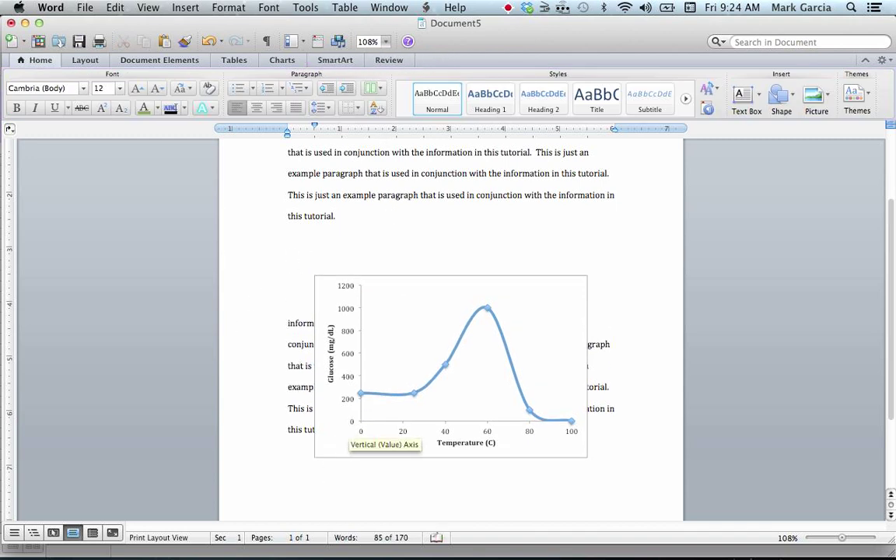
{"action": "left_click", "coordinate": [498, 344]}
{"action": "left_click_drag", "start_coordinate": [497, 344], "coordinate": [498, 208]}
- Add empty lines below the chart and reposition it between the two paragraphs
{"action": "left_click", "coordinate": [602, 365]}
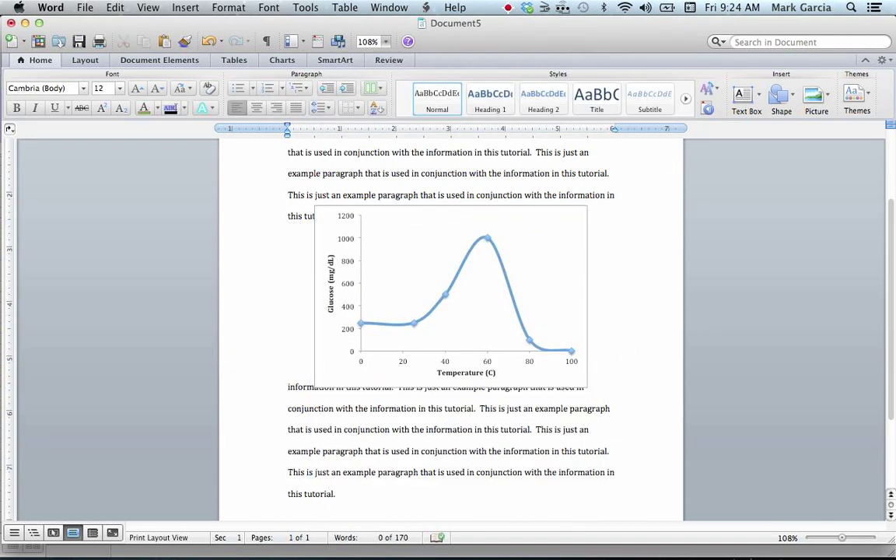
{"action": "key", "text": "Return"}
{"action": "key", "text": "Return"}
{"action": "key", "text": "Return"}
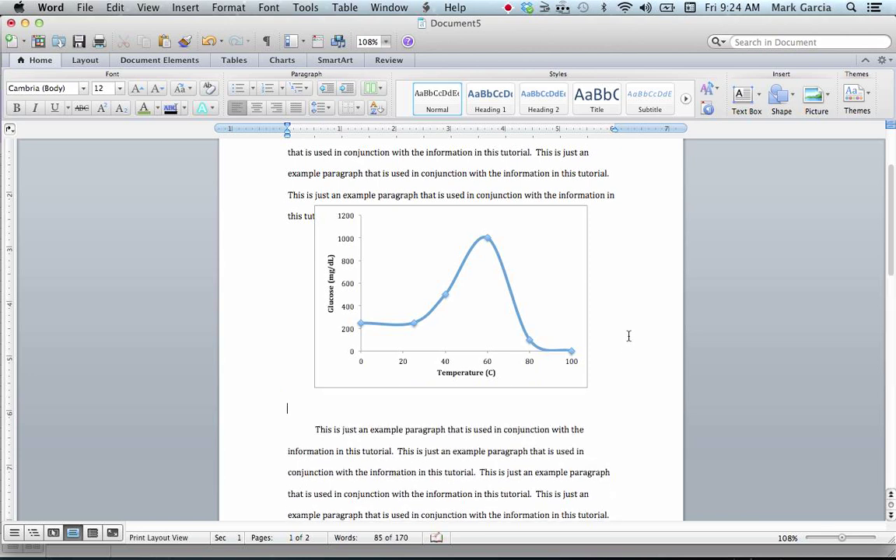
{"action": "left_click_drag", "start_coordinate": [520, 206], "coordinate": [519, 230]}
{"action": "left_click", "coordinate": [594, 386]}
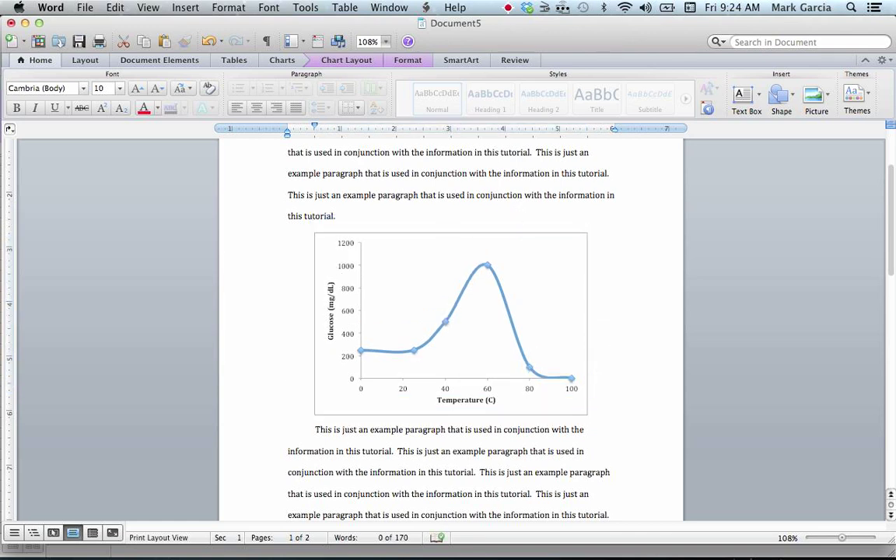
{"action": "key", "text": "Return"}
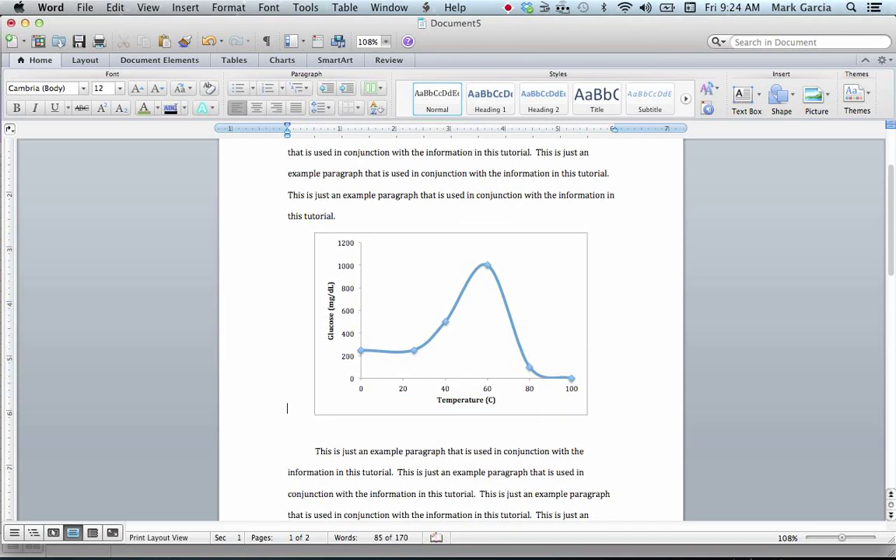
- Check that the chart no longer covers any paragraph text
{"action": "scroll", "coordinate": [620, 294], "scroll_direction": "up", "scroll_amount": 3}
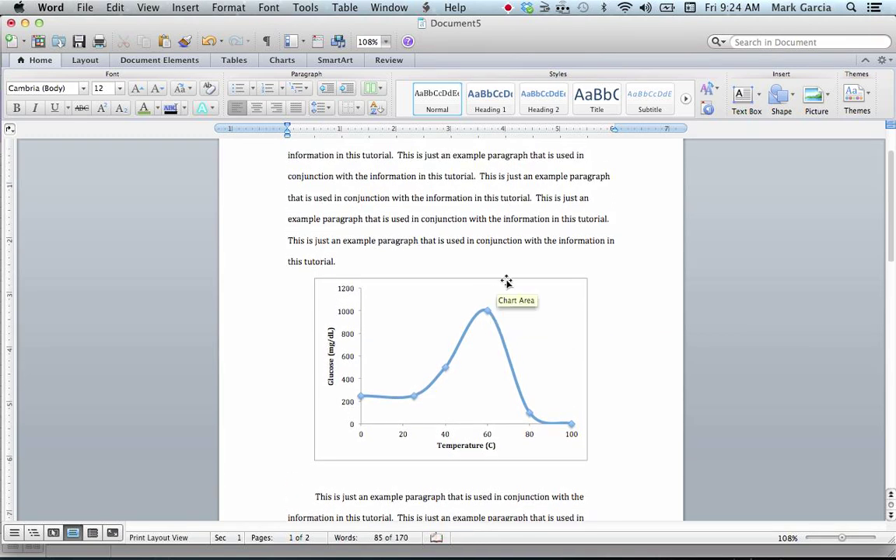
{"action": "left_click", "coordinate": [505, 280]}
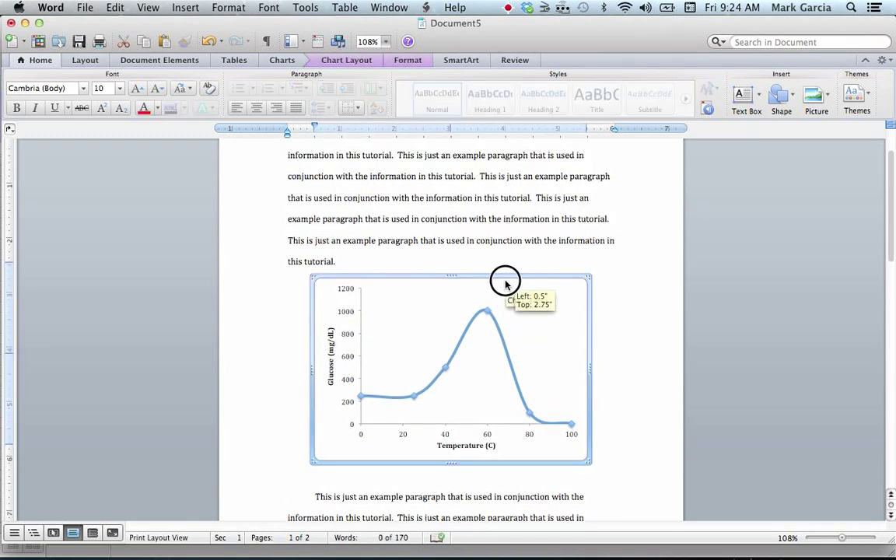
{"action": "left_click", "coordinate": [614, 335]}
{"action": "scroll", "coordinate": [517, 151], "scroll_direction": "up", "scroll_amount": 3}
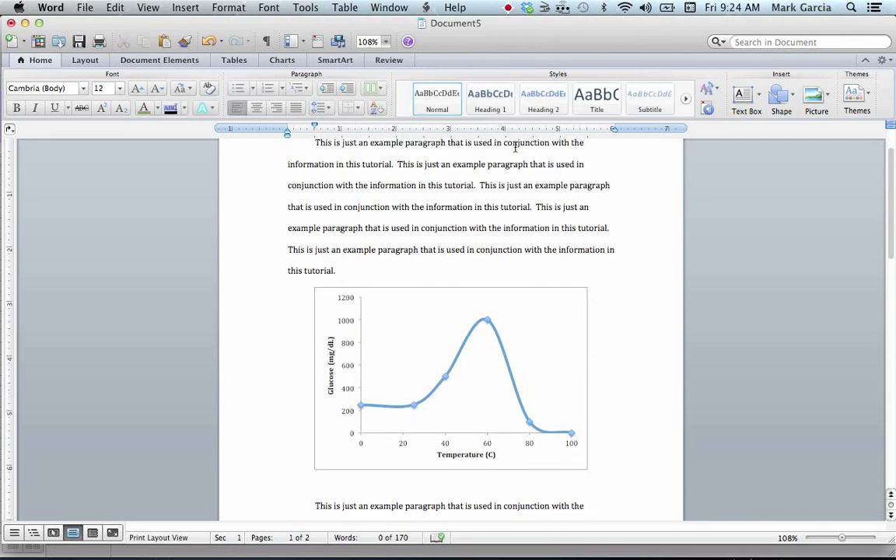
{"action": "scroll", "coordinate": [466, 343], "scroll_direction": "down", "scroll_amount": 10}
{"action": "scroll", "coordinate": [467, 343], "scroll_direction": "up", "scroll_amount": 6}
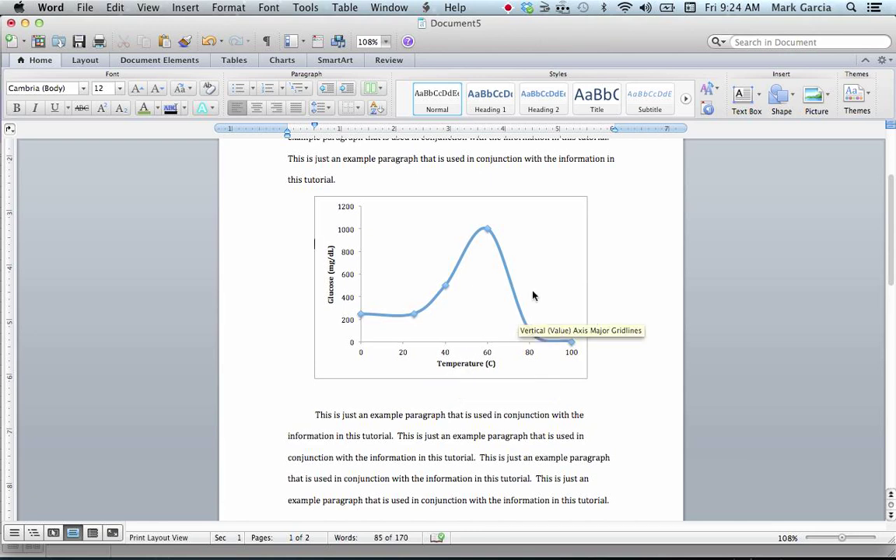
- Draw a text box below the chart containing 'Figure 1. Determining Optimal Temperature of Lactase.'
{"action": "left_click", "coordinate": [740, 97]}
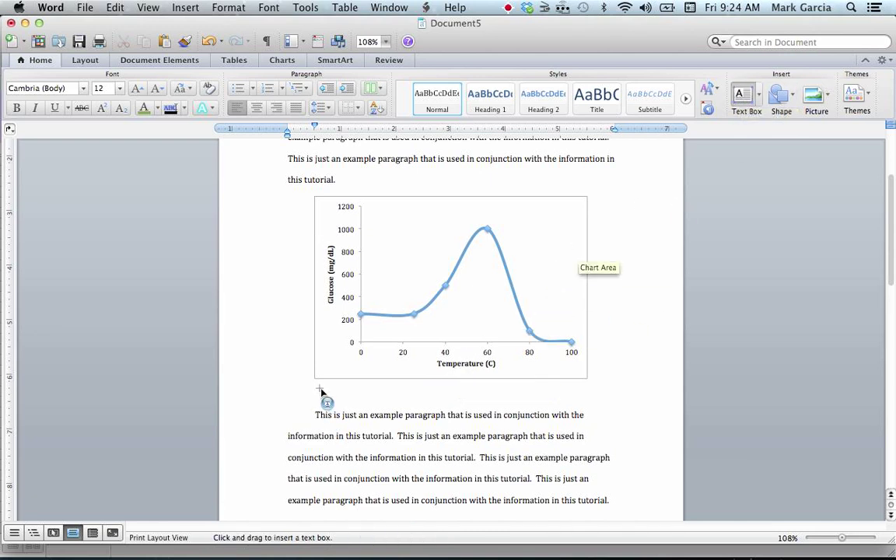
{"action": "left_click_drag", "start_coordinate": [315, 389], "coordinate": [587, 401]}
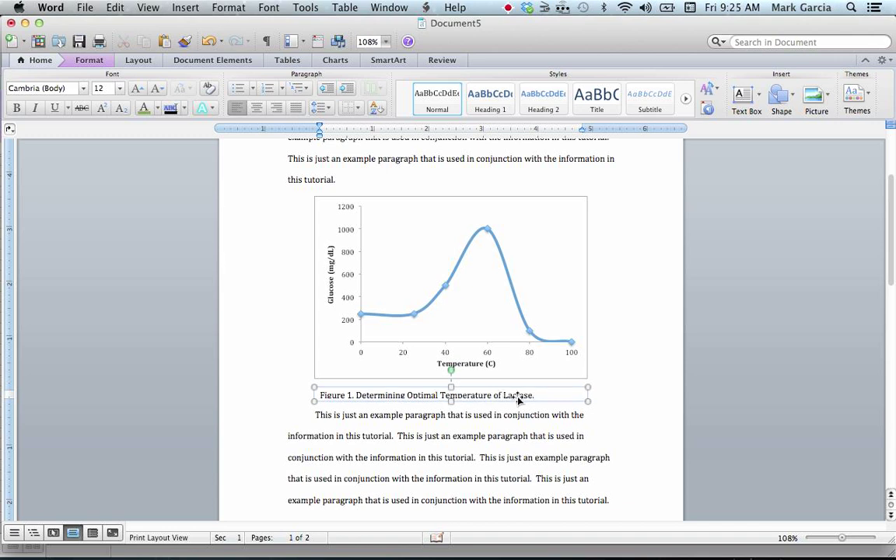
{"action": "left_click_drag", "start_coordinate": [585, 400], "coordinate": [584, 403]}
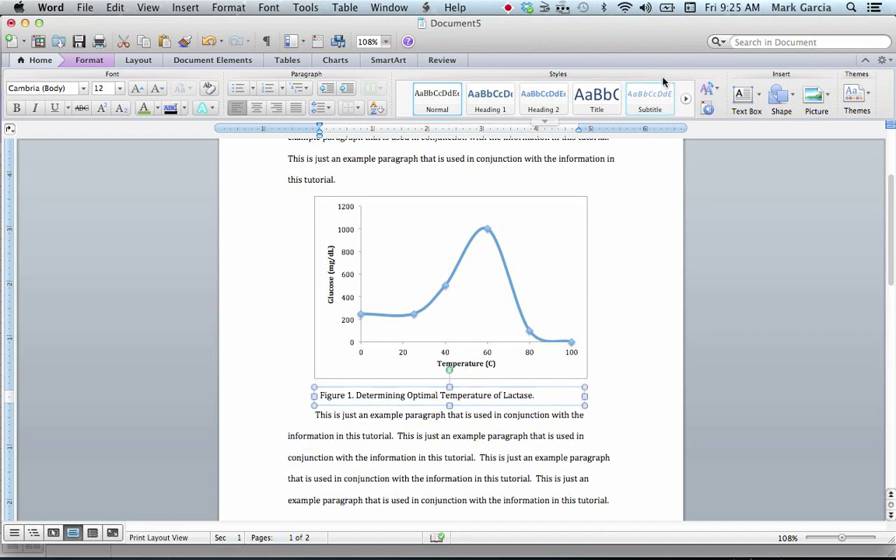
- Set the caption box to In Front of Text and nudge it against the chart's bottom edge
{"action": "left_click", "coordinate": [88, 59]}
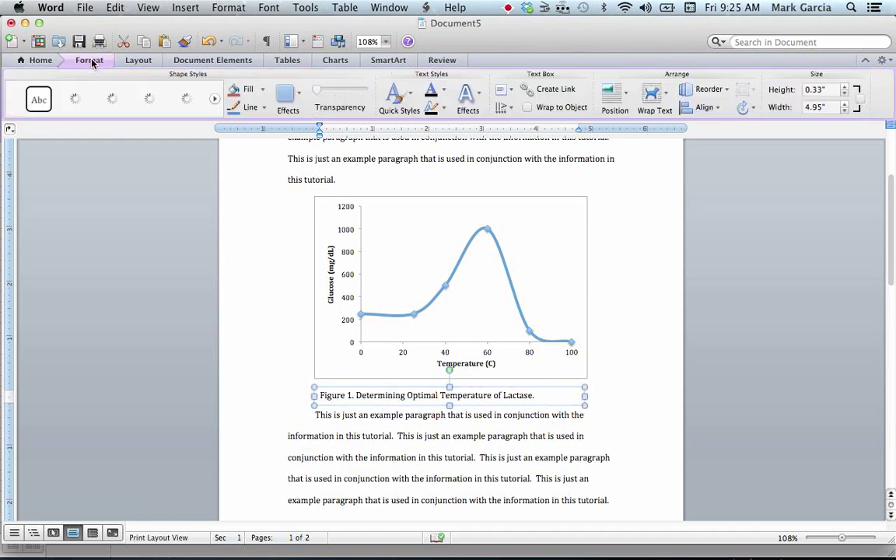
{"action": "left_click", "coordinate": [654, 91]}
{"action": "left_click", "coordinate": [676, 195]}
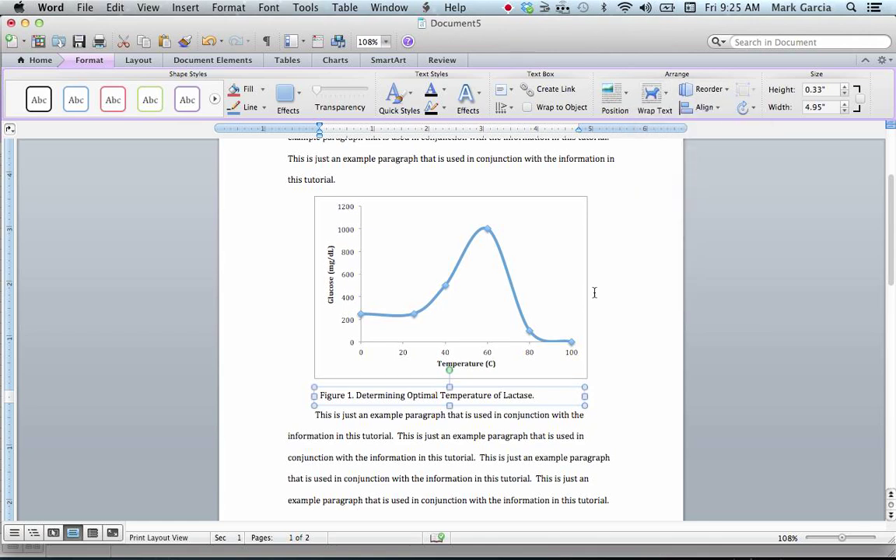
{"action": "left_click_drag", "start_coordinate": [524, 387], "coordinate": [524, 380]}
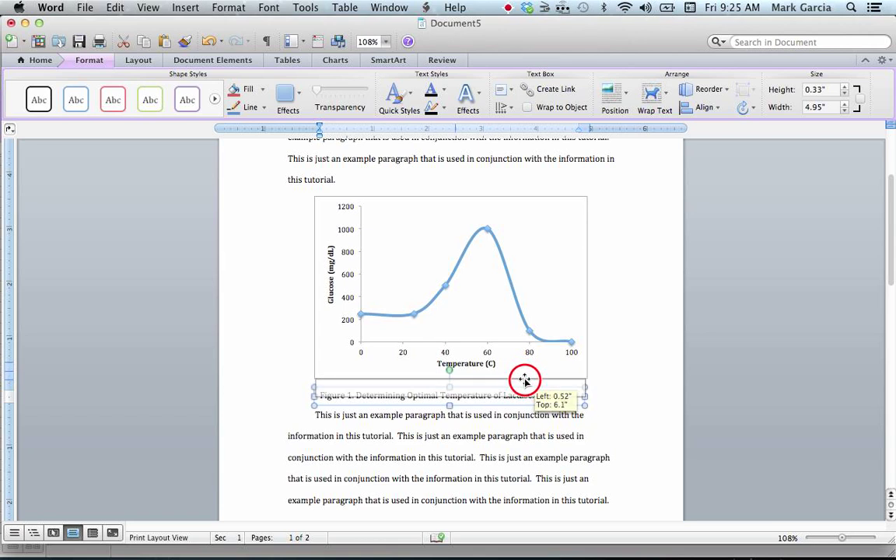
{"action": "left_click_drag", "start_coordinate": [524, 379], "coordinate": [524, 380]}
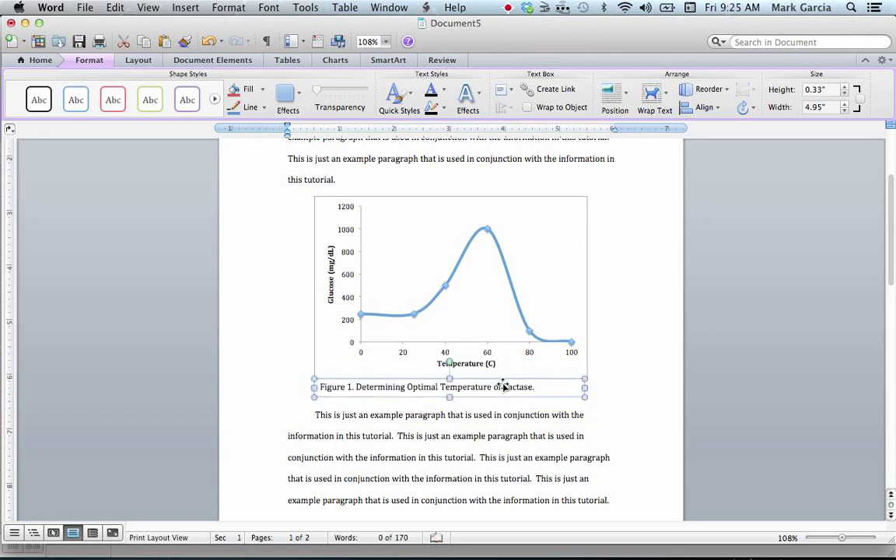
- Make the 'Figure 1. Determining Optimal Temperature of Lactase.' caption bold
{"action": "triple_click", "coordinate": [460, 391]}
{"action": "key", "text": "ctrl+b"}
{"action": "left_click", "coordinate": [610, 394]}
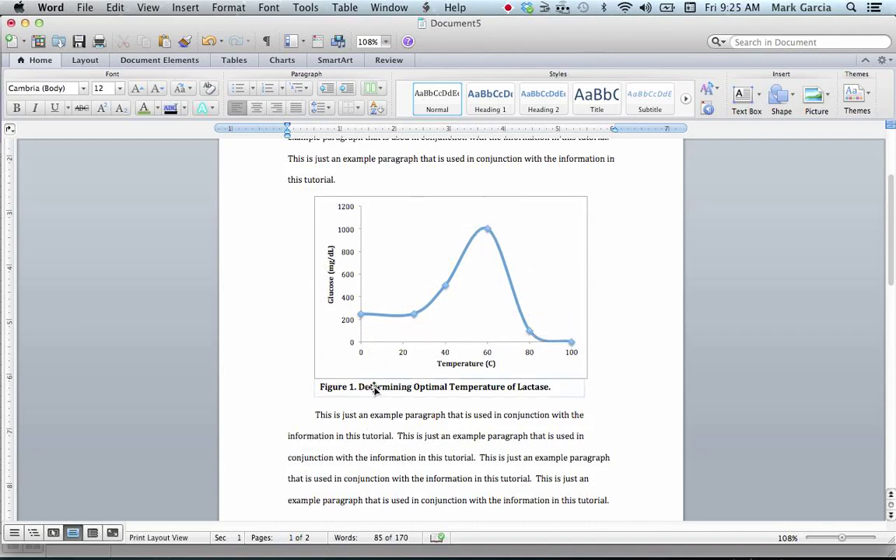
{"action": "scroll", "coordinate": [490, 280], "scroll_direction": "up", "scroll_amount": 4}
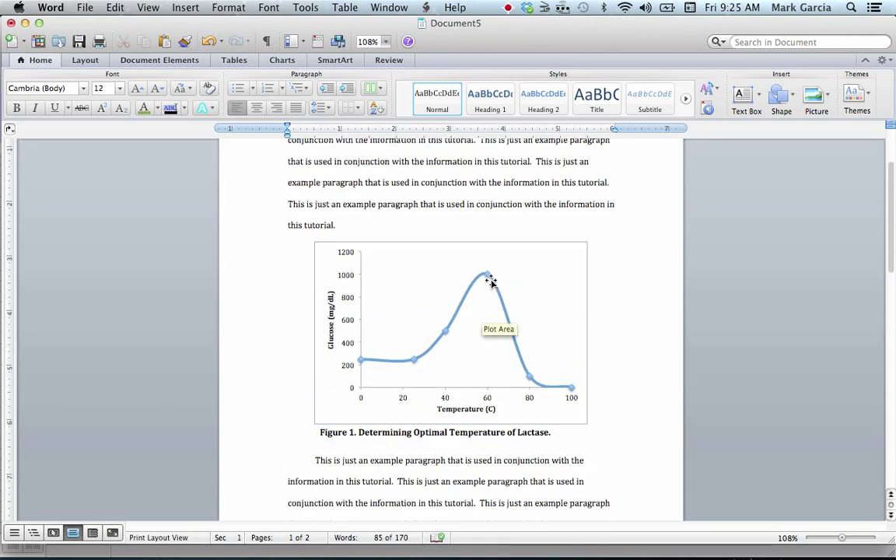